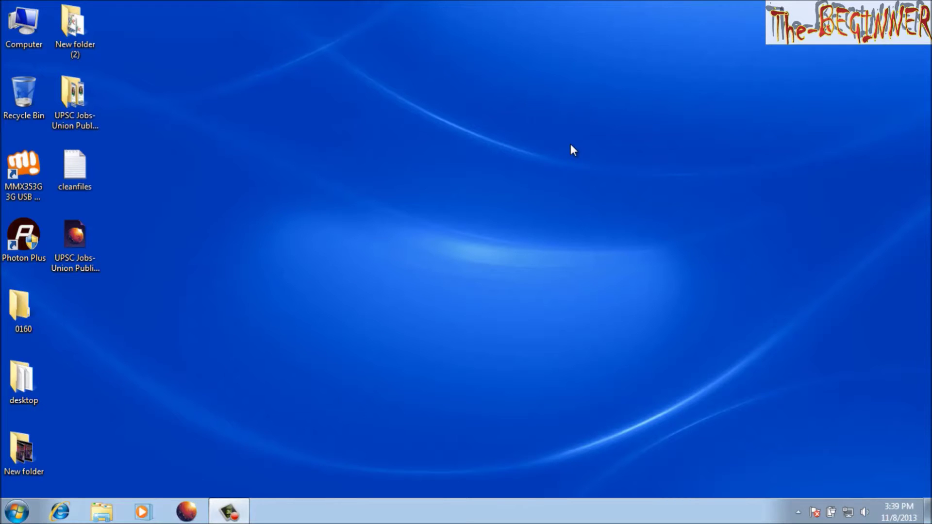
Step: Launch Word 2007 and follow the Find add-ins link for the Save as PDF or XPS add-in
key(super)
text(word)
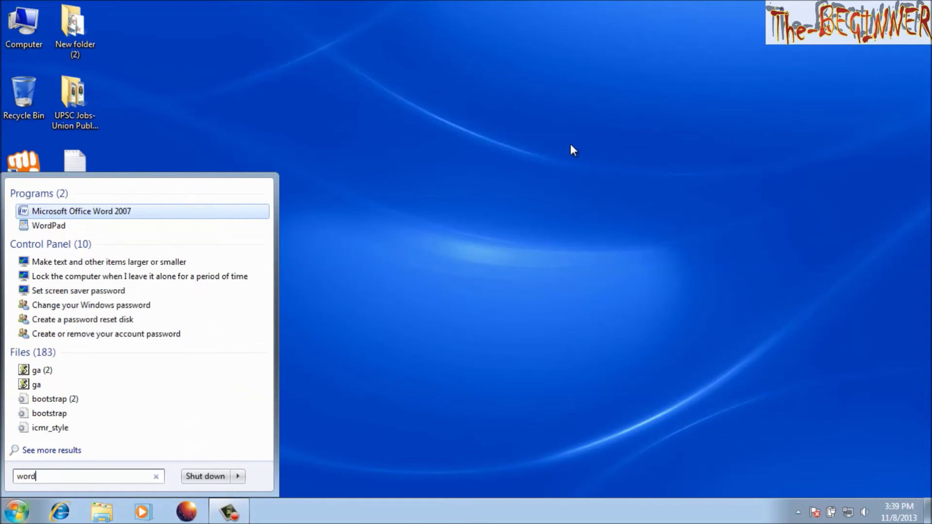
key(Return)
text(Hi)
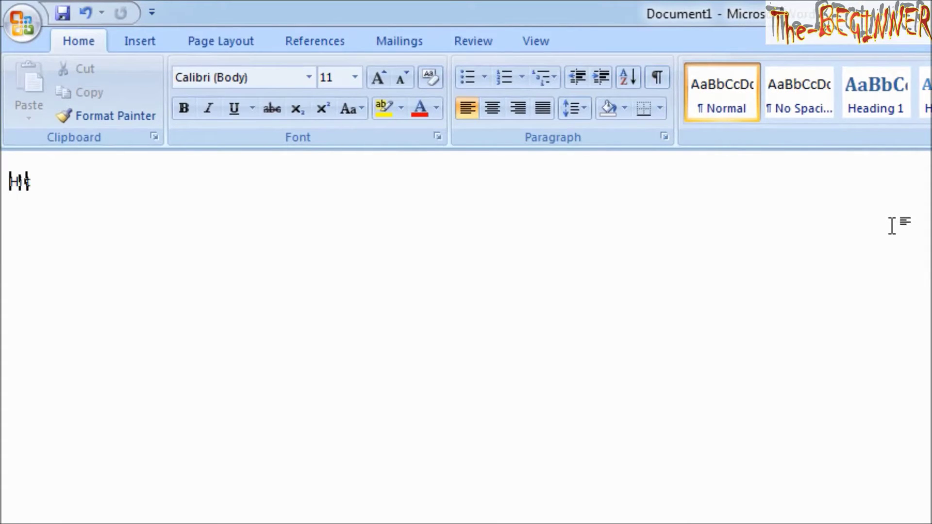
text( this is shivesh t)
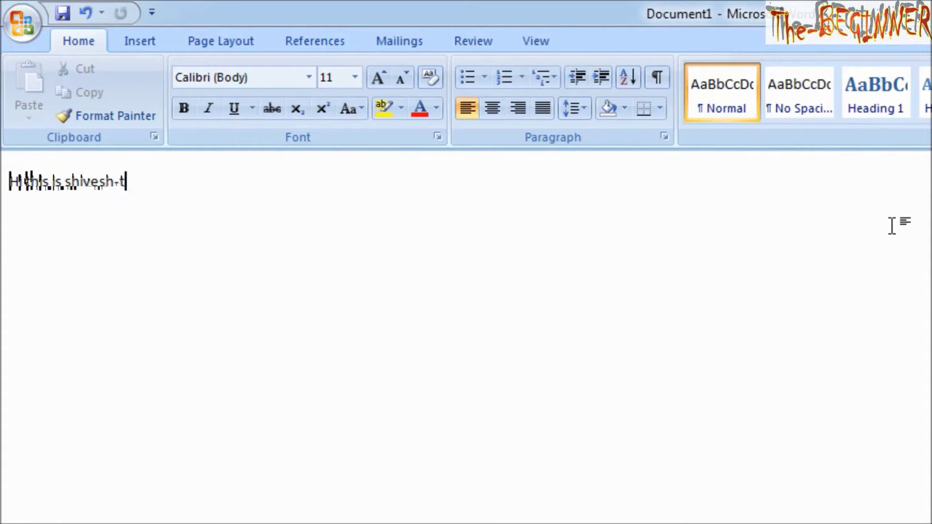
text(he beginner)
click(28, 23)
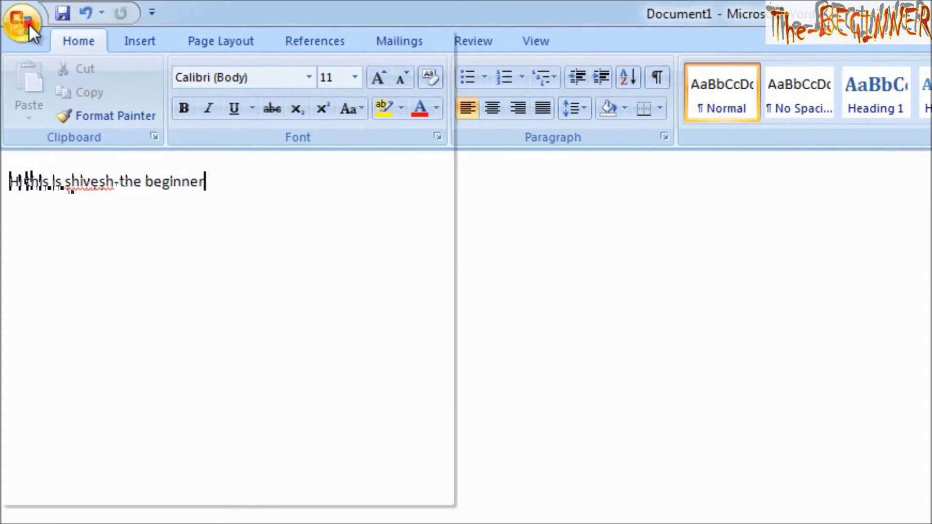
mouse_move(73, 212)
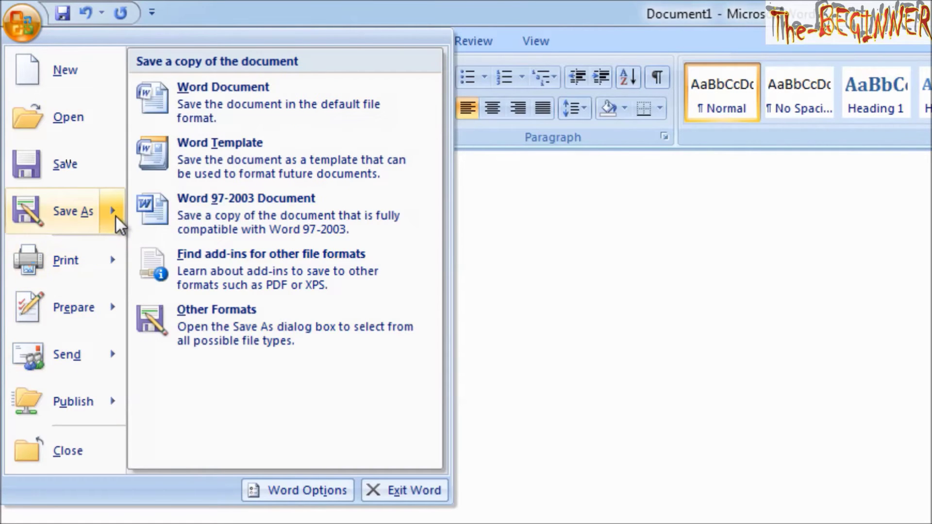
click(203, 260)
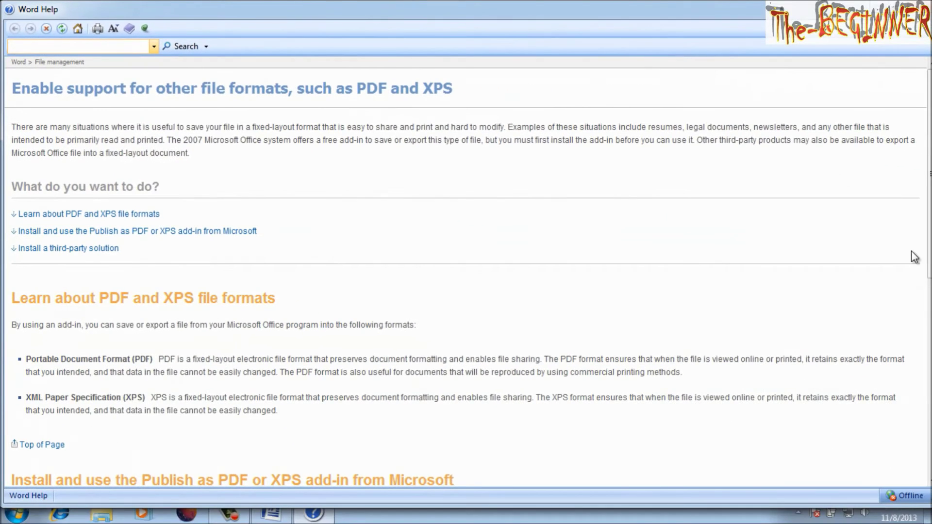
scroll(915, 255, down, 4)
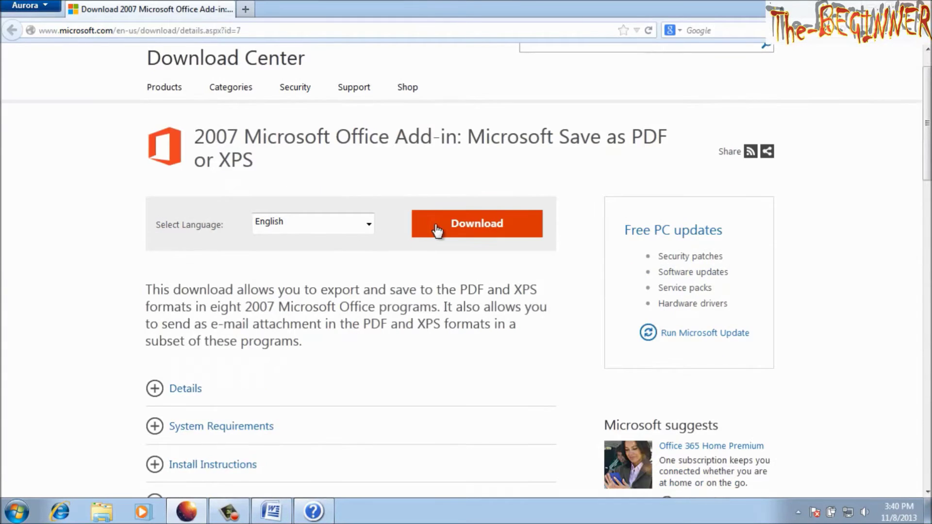
Step: Download SaveAsPDFandXPS.exe, skipping extra downloads, and run it from the downloads panel
click(436, 225)
click(757, 441)
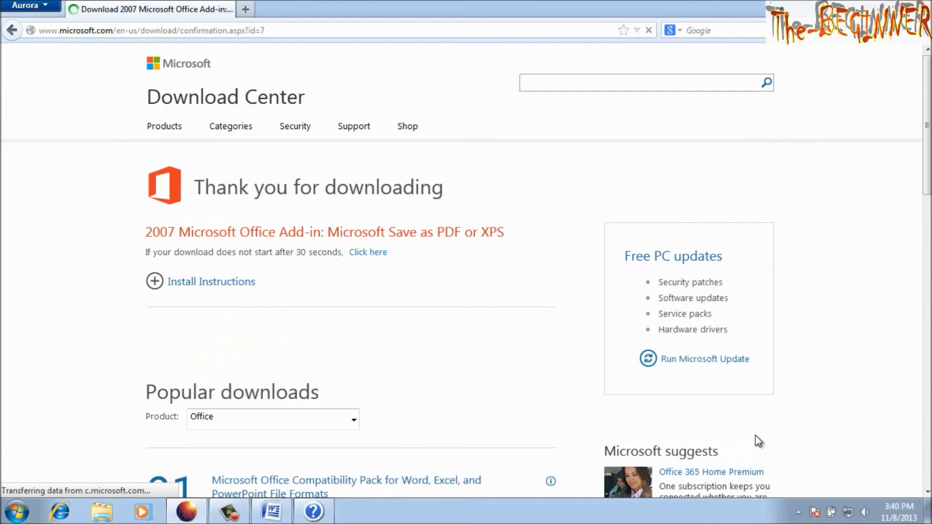
click(517, 243)
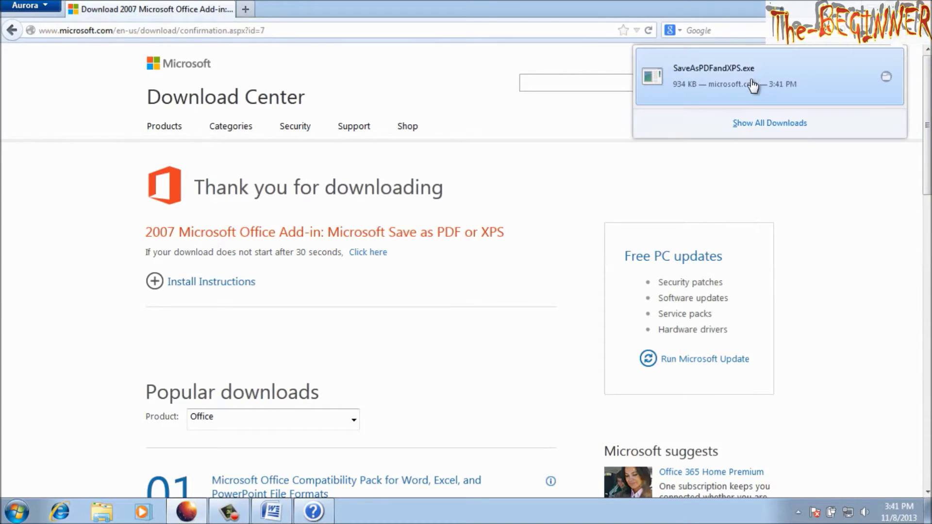
right_click(750, 84)
click(711, 68)
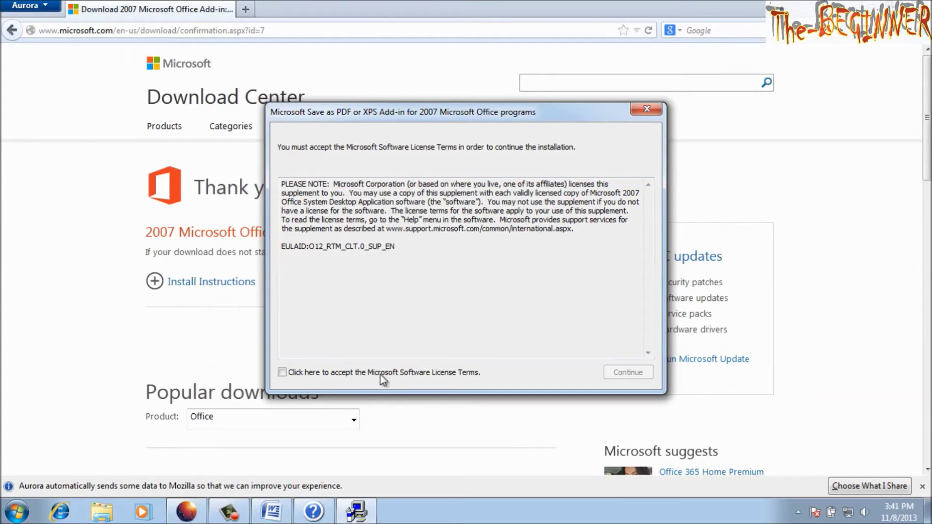
Step: Accept the license, close Word without saving, and finish the add-in installation
click(380, 374)
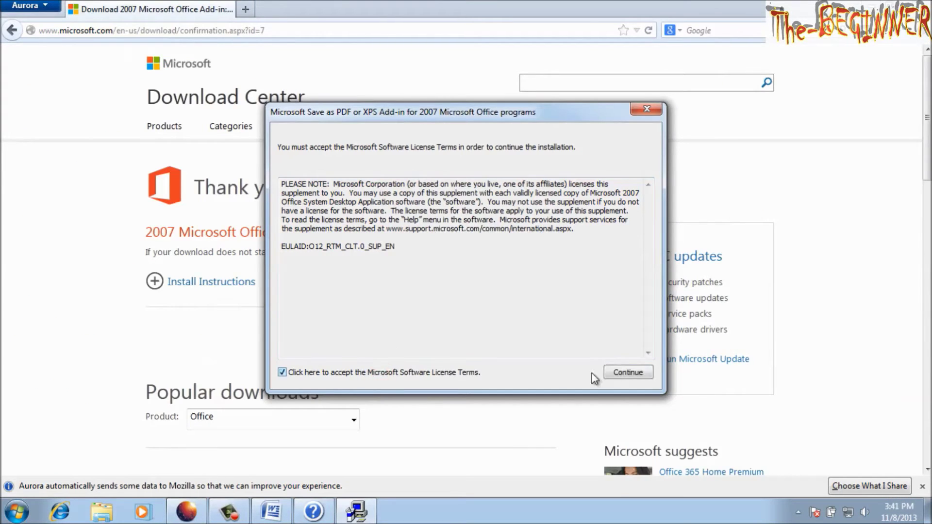
click(619, 373)
right_click(271, 512)
click(266, 475)
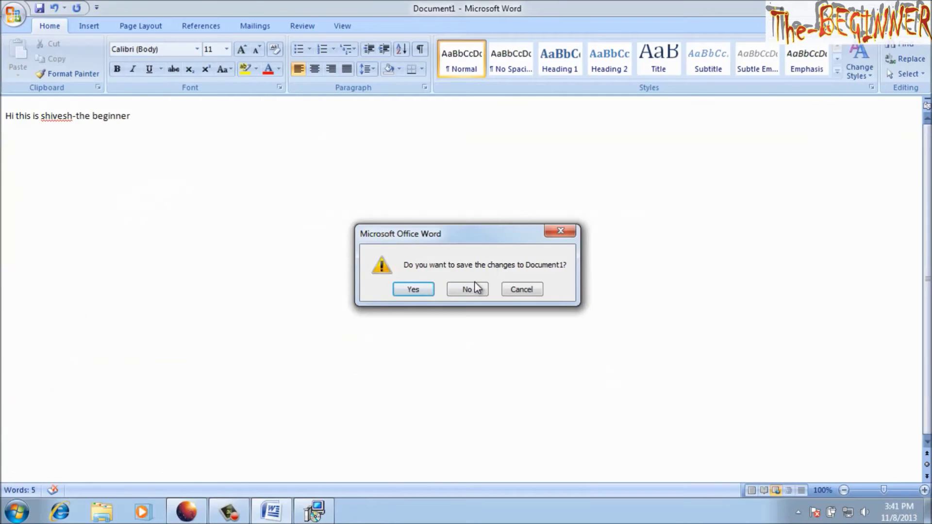
click(474, 286)
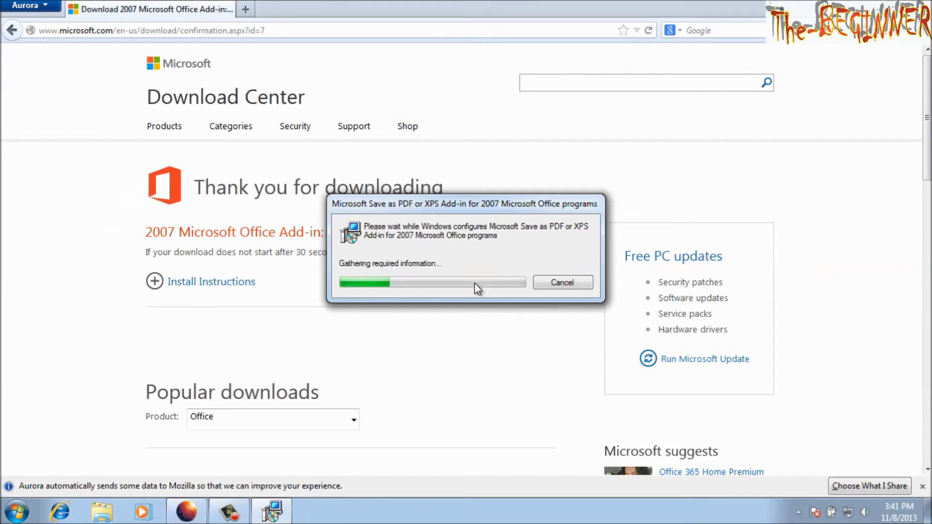
click(575, 297)
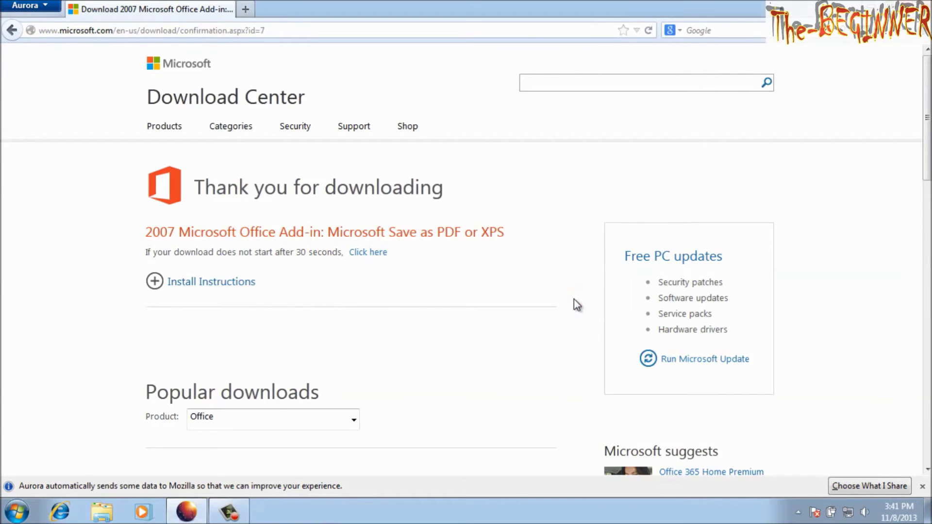
key(super)
text(word)
Step: Publish the greeting document as a PDF on the Desktop, then close the PDF and Word
key(Return)
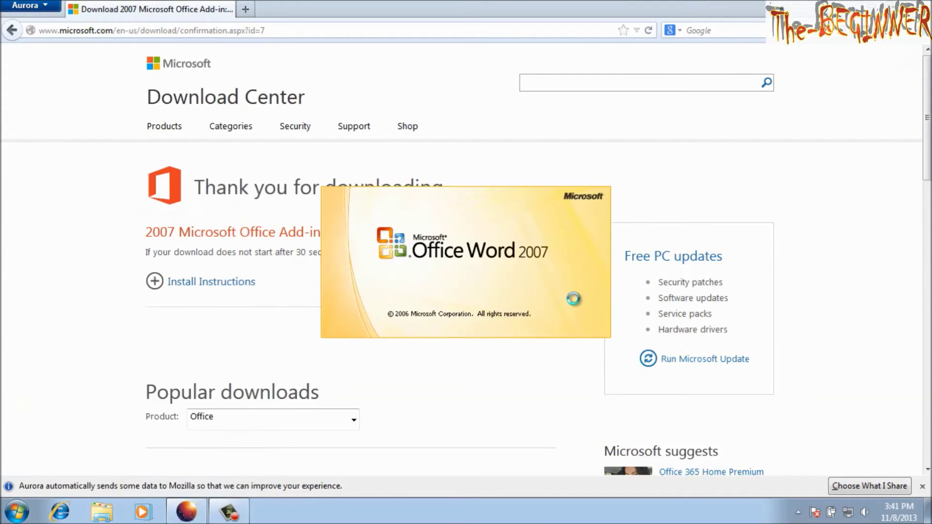
text(Hi this is Shivesh)
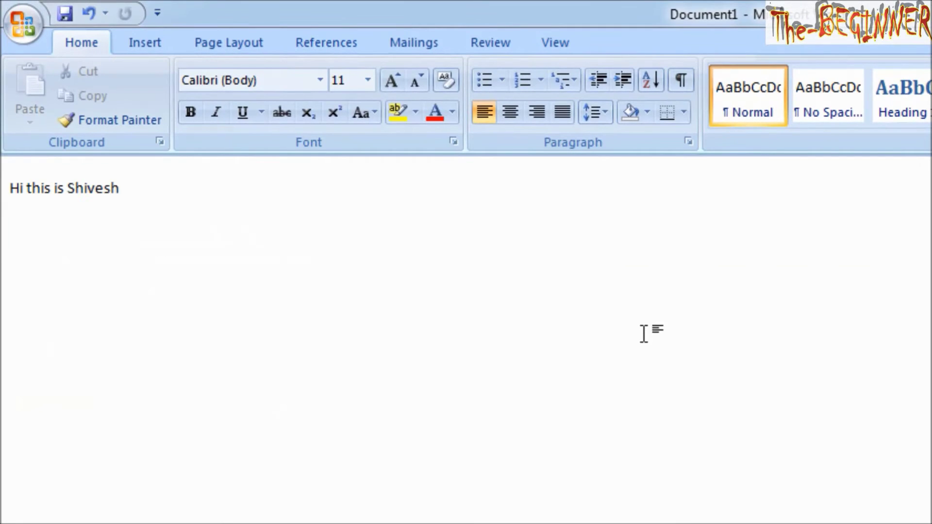
click(28, 23)
mouse_move(70, 219)
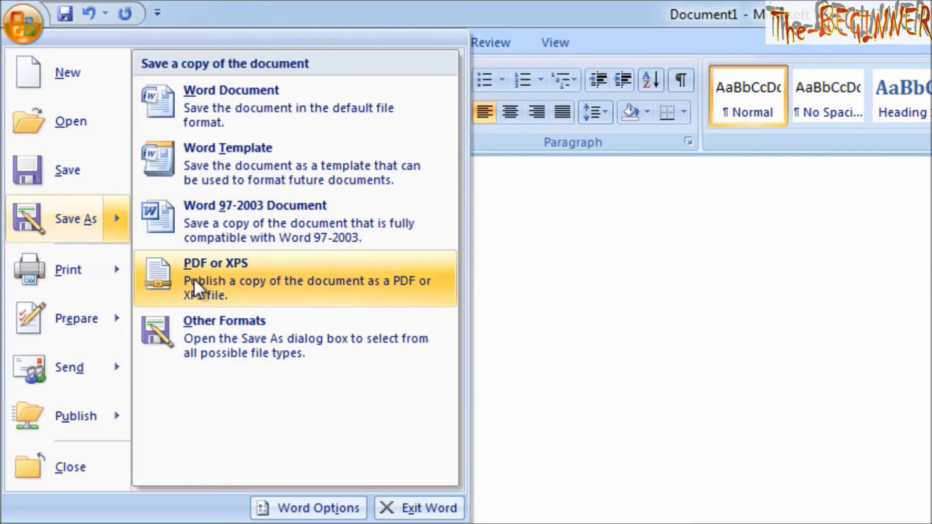
click(194, 280)
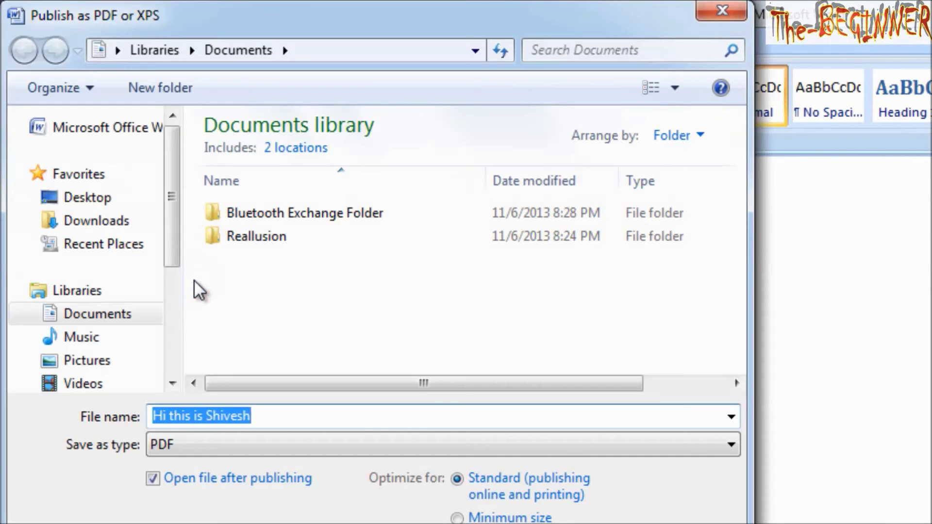
click(102, 199)
click(175, 361)
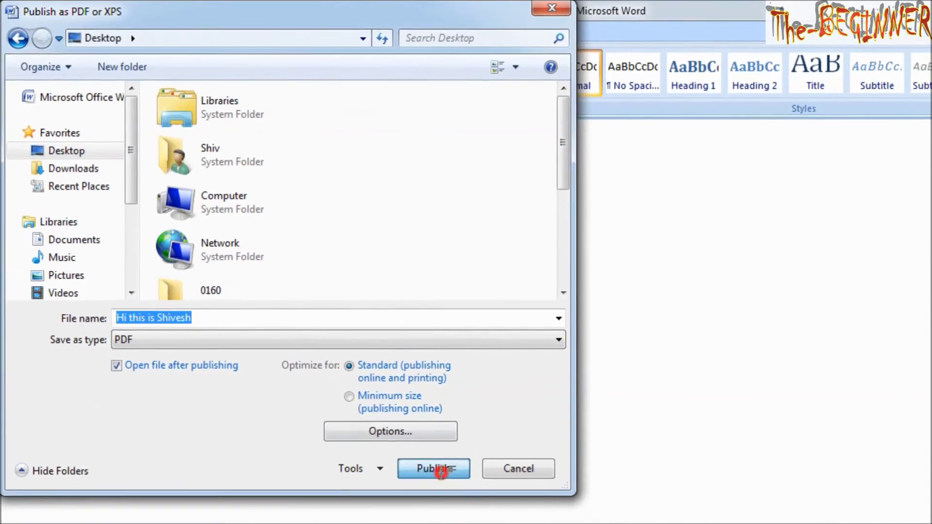
click(467, 504)
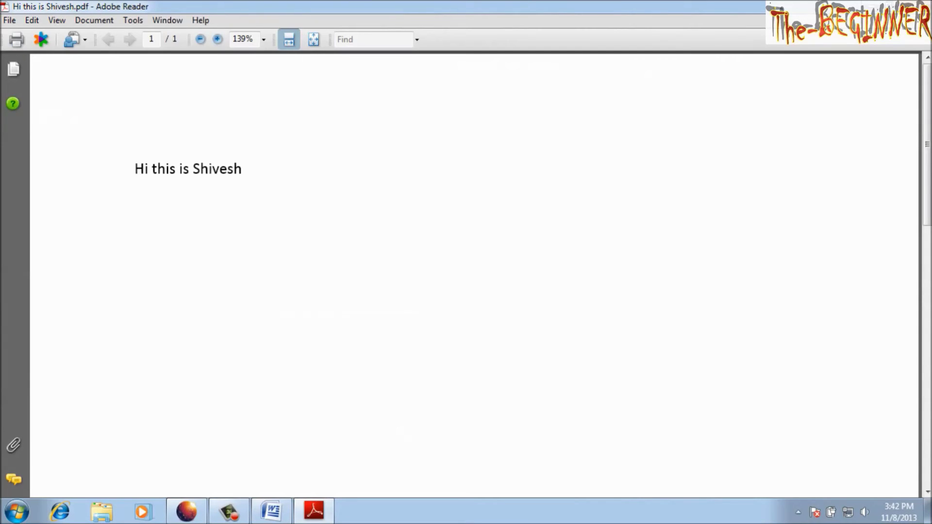
key(alt+F4)
key(alt+F4)
Step: Discard the Word document, launch PowerPoint, and publish 'The Beginner' slide as a Desktop PDF
click(476, 294)
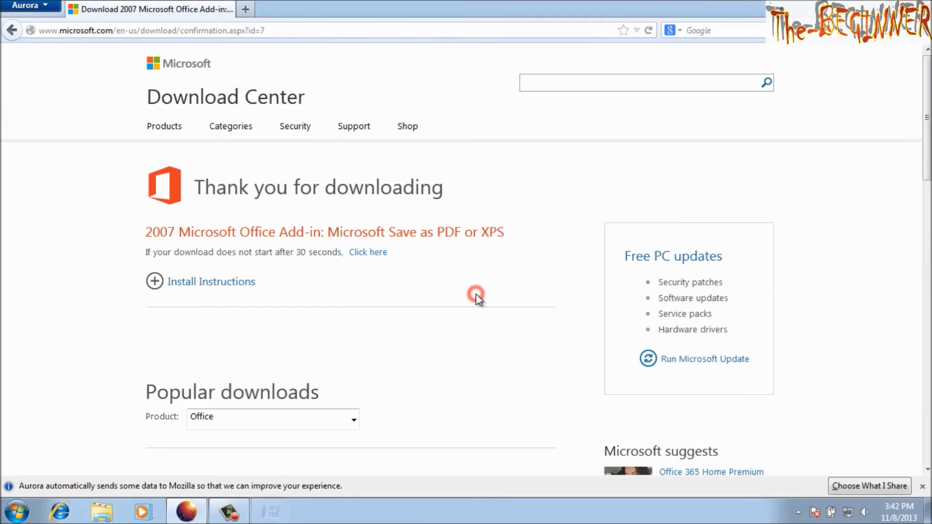
key(super)
text(power)
key(Return)
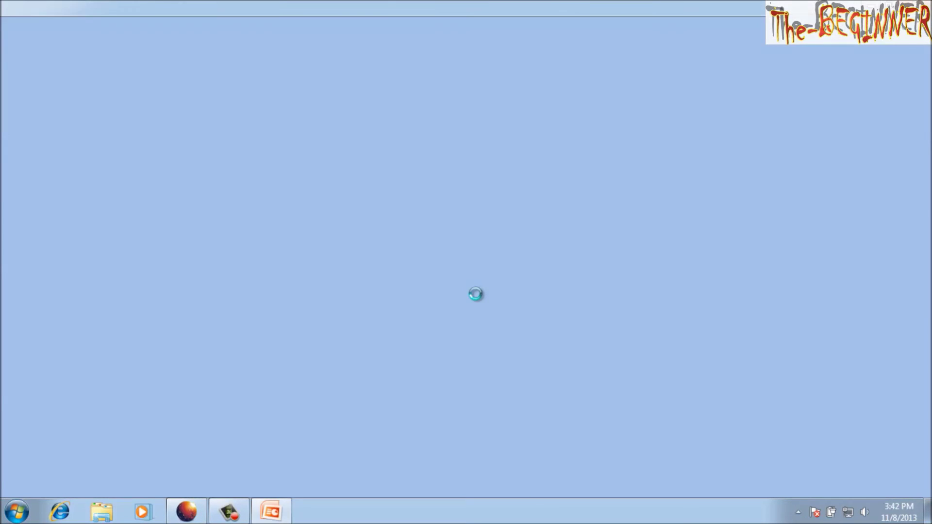
text(TheBeginne)
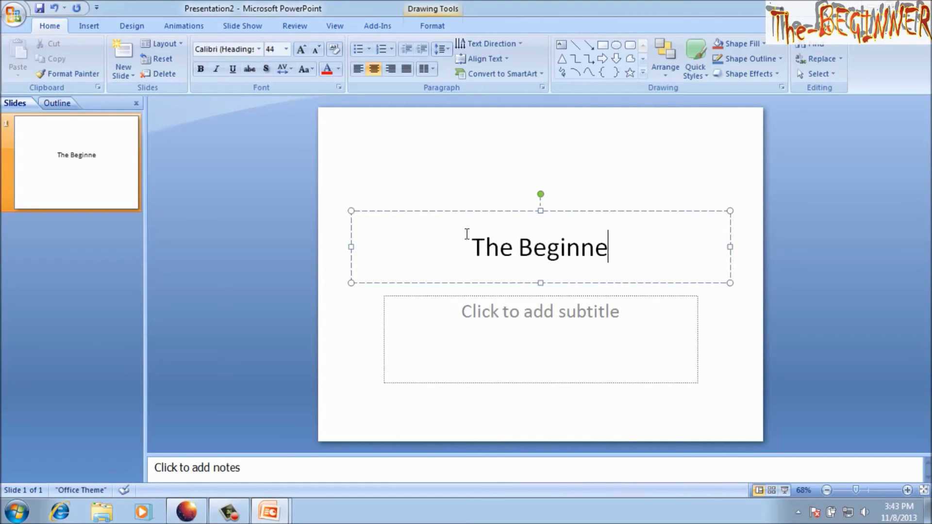
text(r)
click(13, 16)
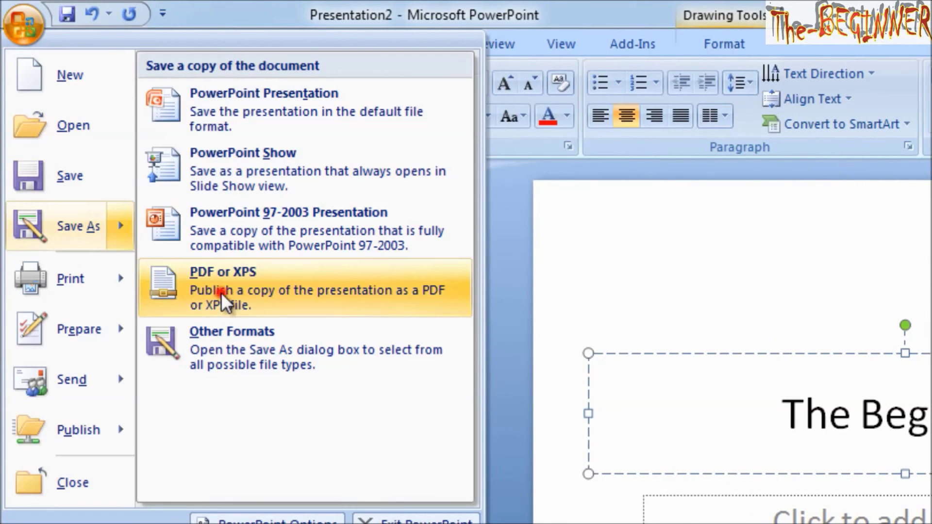
mouse_move(73, 226)
click(221, 292)
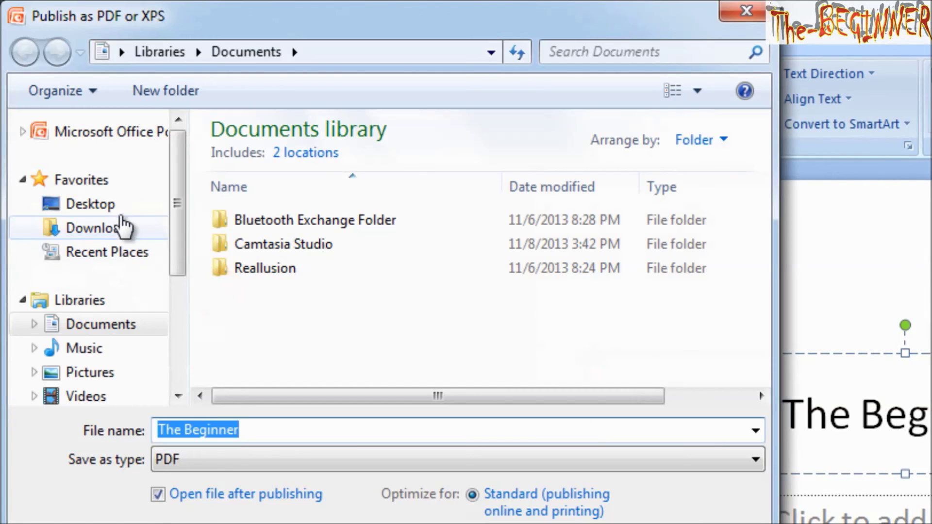
click(109, 204)
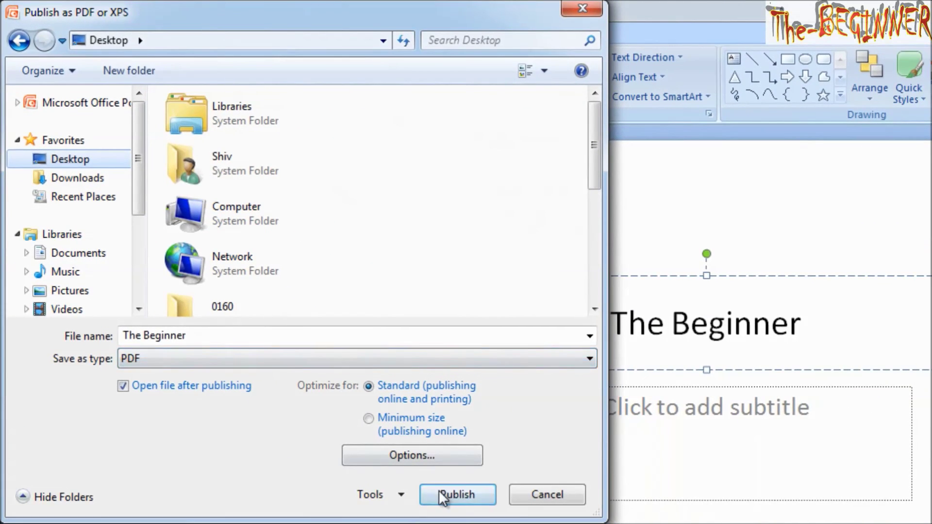
click(440, 490)
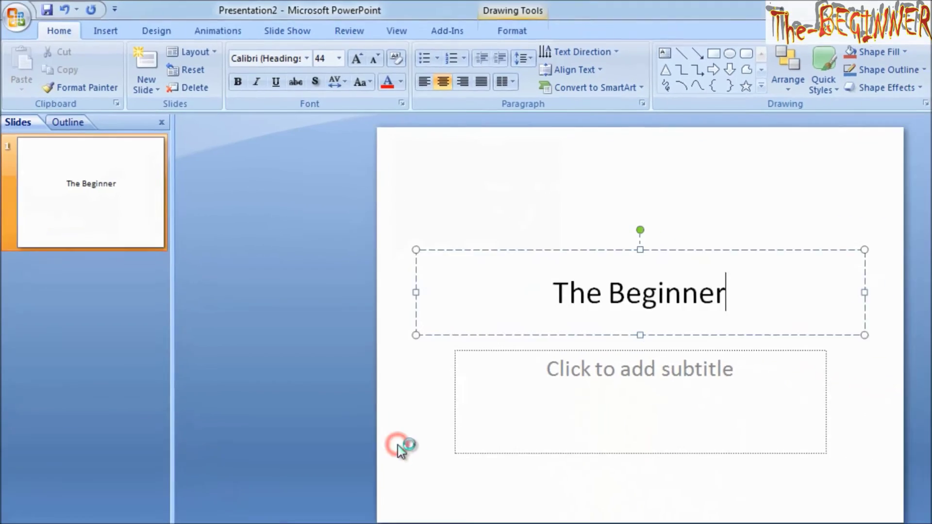